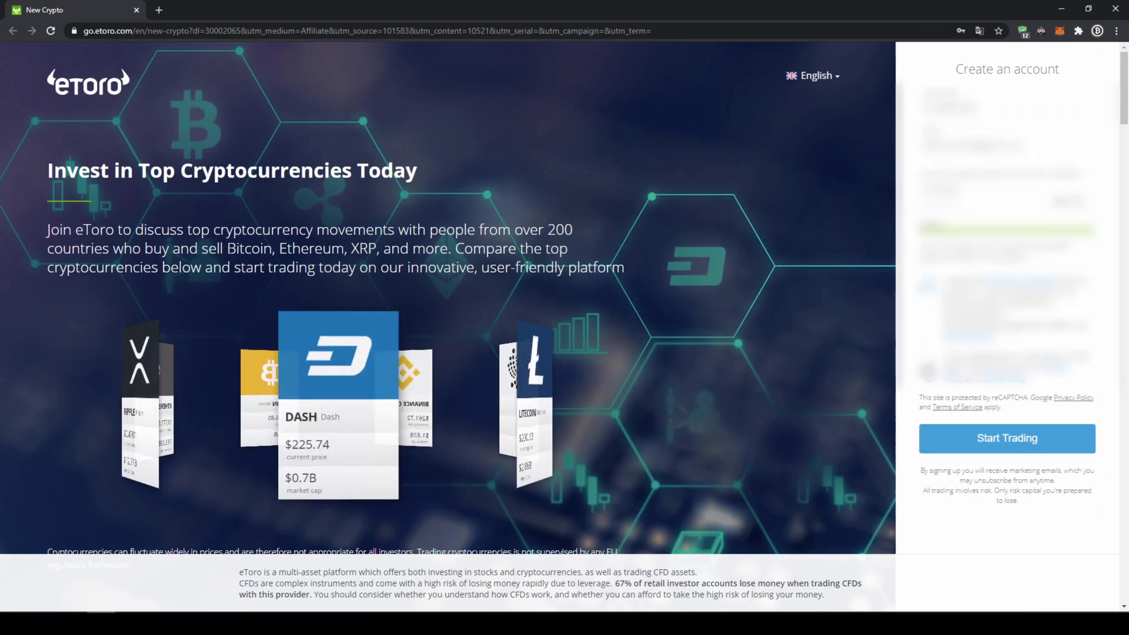
Submit the completed eToro sign-up form with Start Trading
{"action": "left_click", "coordinate": [948, 438]}
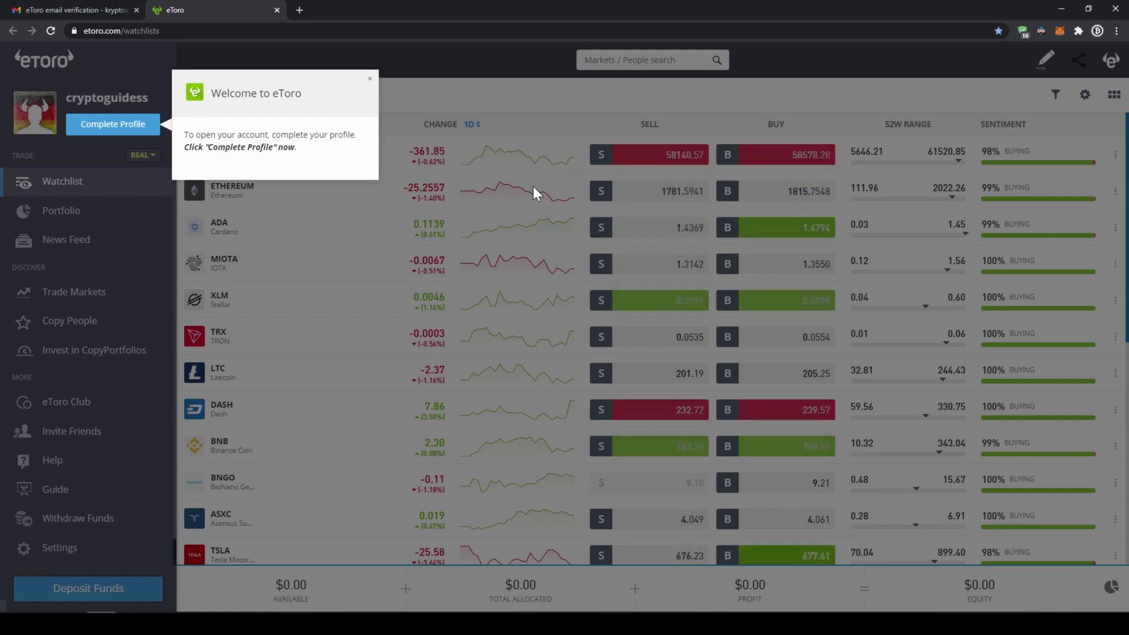
Choose Complete Profile in the watchlist's welcome popup
{"action": "left_click", "coordinate": [128, 130]}
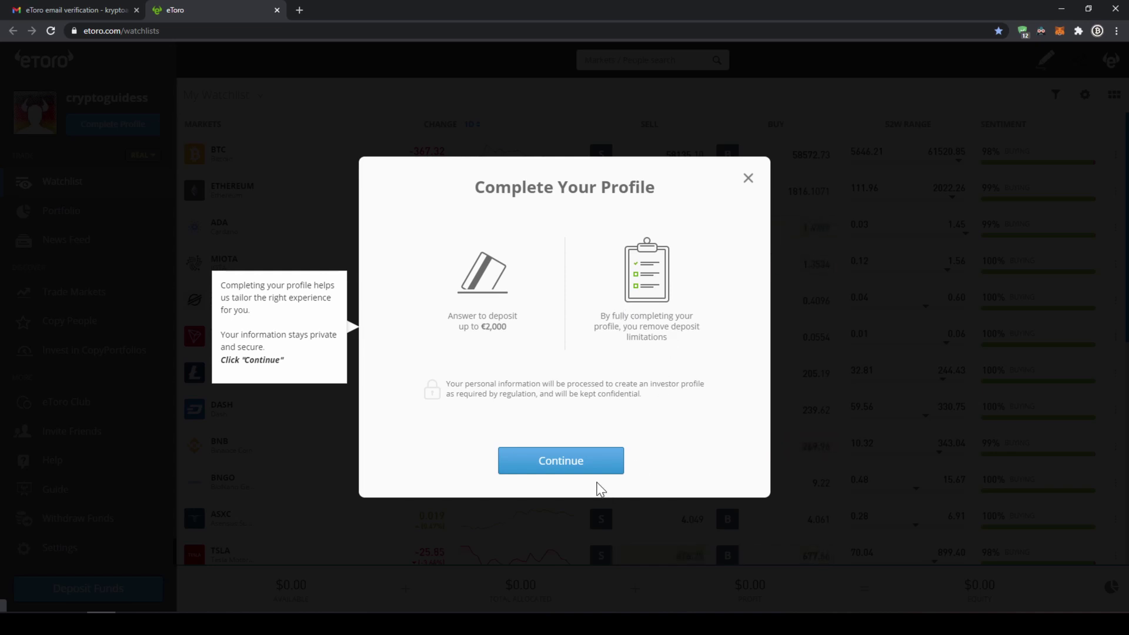
Advance through the personal details, trading experience, knowledge, purpose and risk questionnaire pages
{"action": "left_click", "coordinate": [566, 457]}
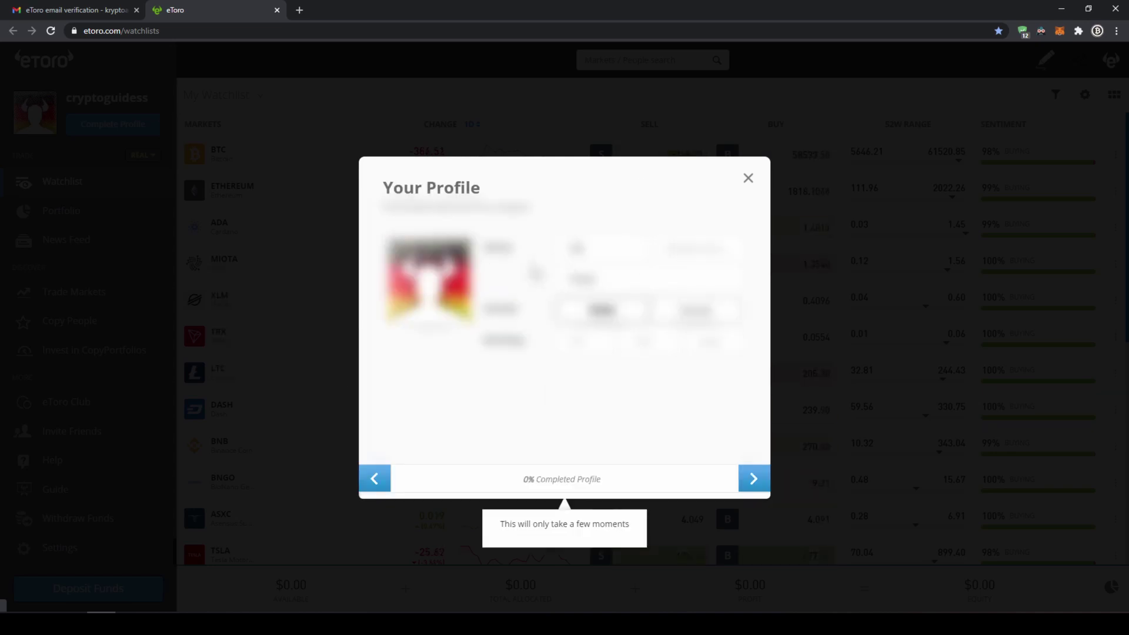
{"action": "left_click", "coordinate": [753, 478]}
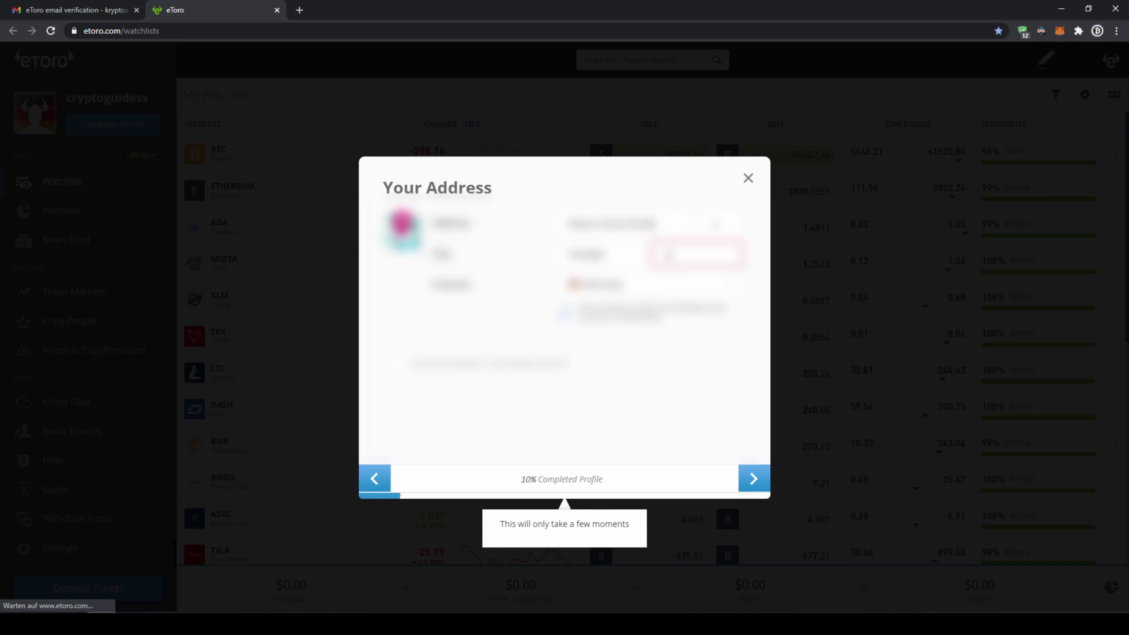
{"action": "left_click", "coordinate": [753, 478]}
{"action": "left_click", "coordinate": [753, 478]}
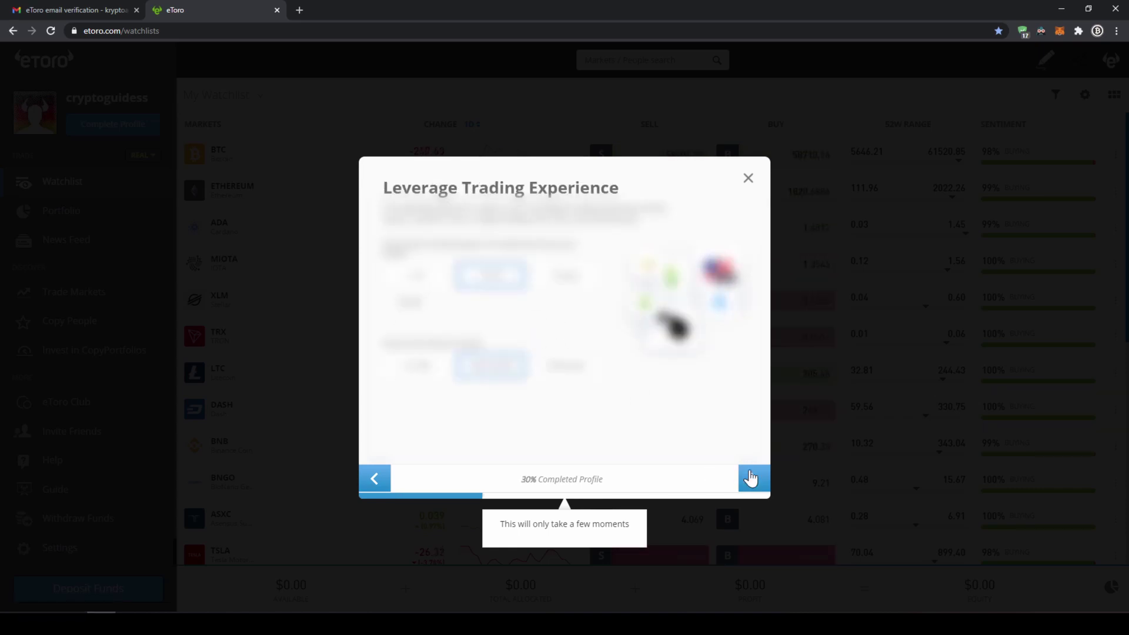
{"action": "left_click", "coordinate": [751, 476]}
{"action": "left_click", "coordinate": [753, 479]}
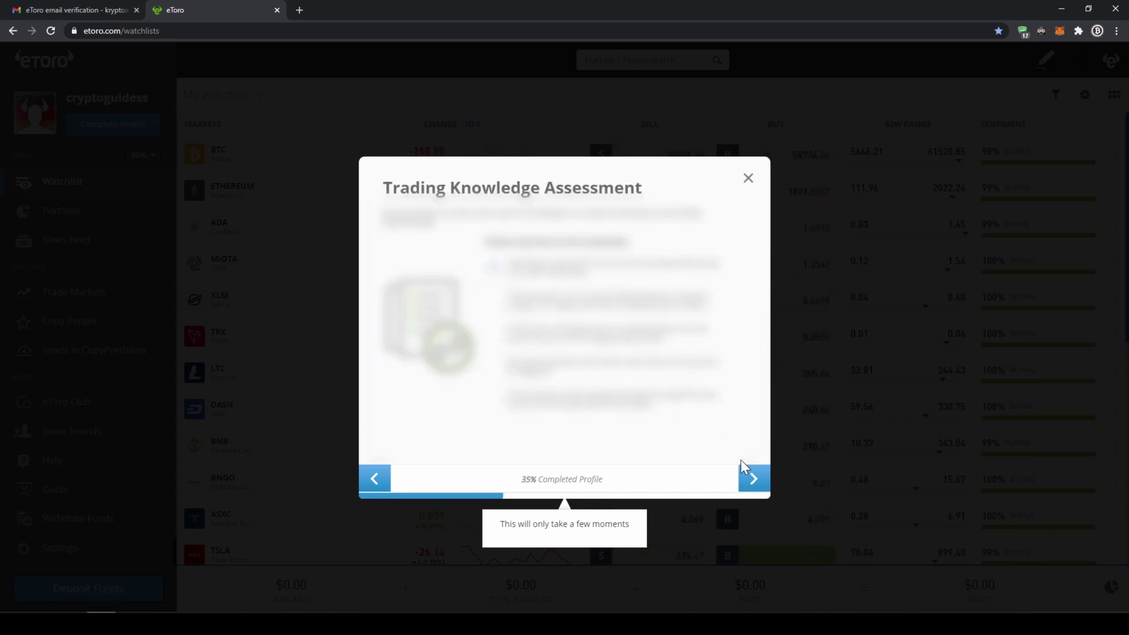
{"action": "left_click", "coordinate": [753, 479]}
{"action": "left_click", "coordinate": [754, 479]}
{"action": "left_click", "coordinate": [753, 479]}
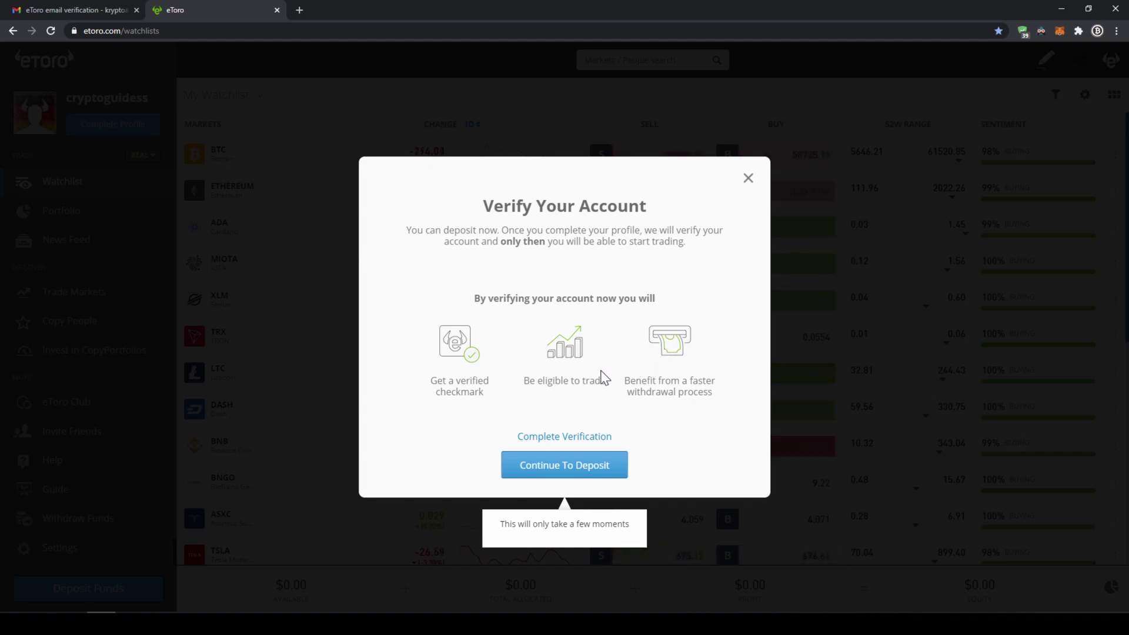
Set up a 1000 USD PayPal deposit and continue to PayPal
{"action": "left_click", "coordinate": [597, 479]}
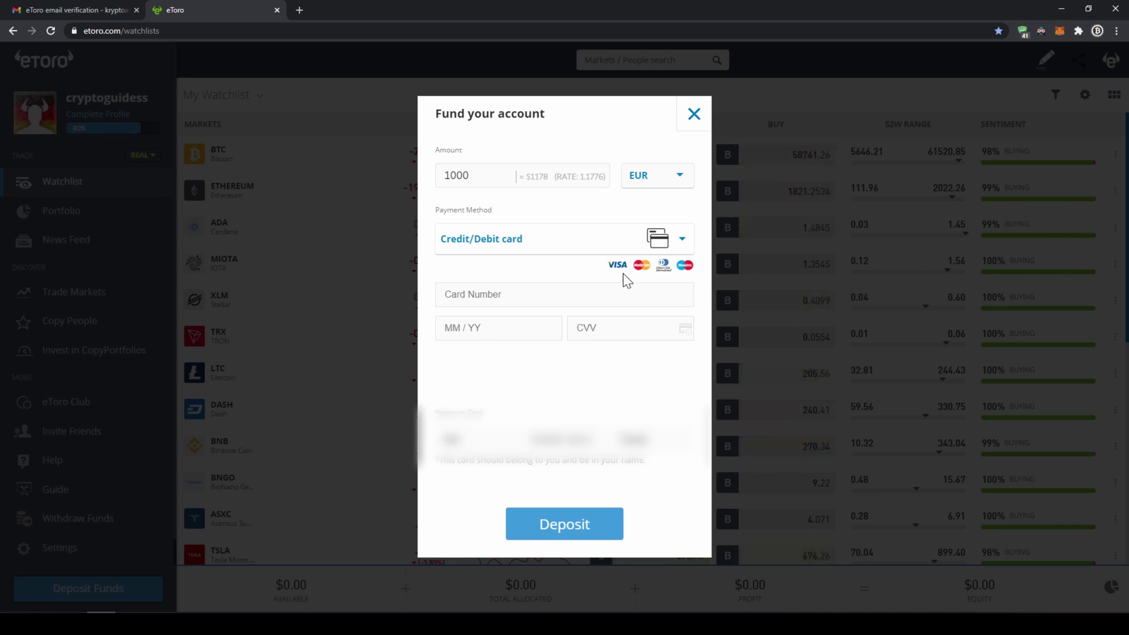
{"action": "left_click", "coordinate": [598, 247]}
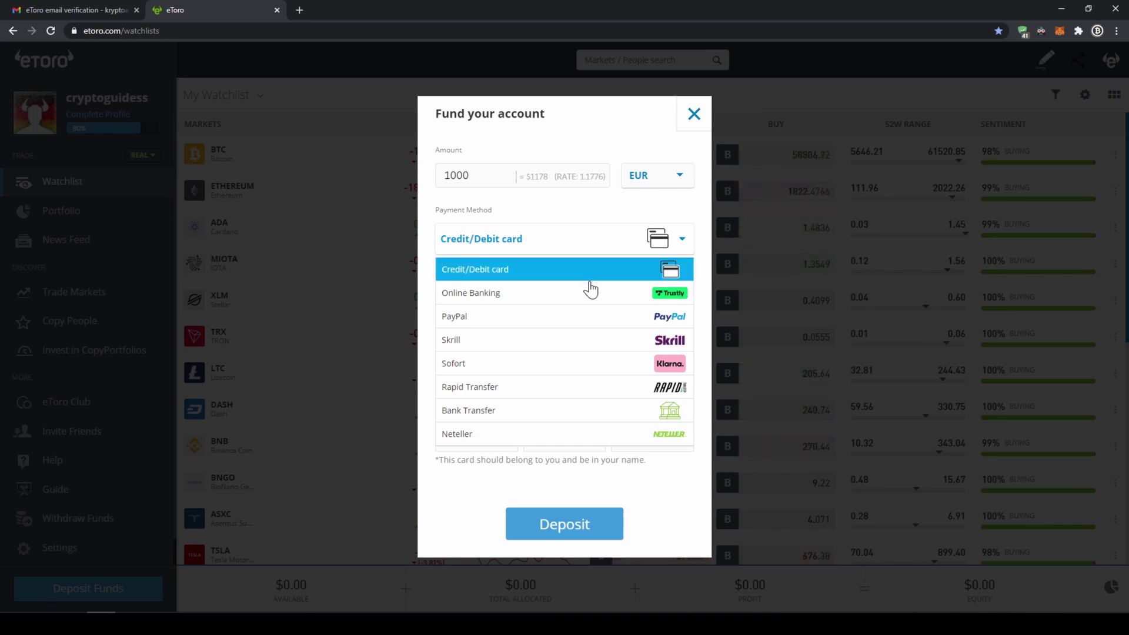
{"action": "left_click", "coordinate": [577, 317]}
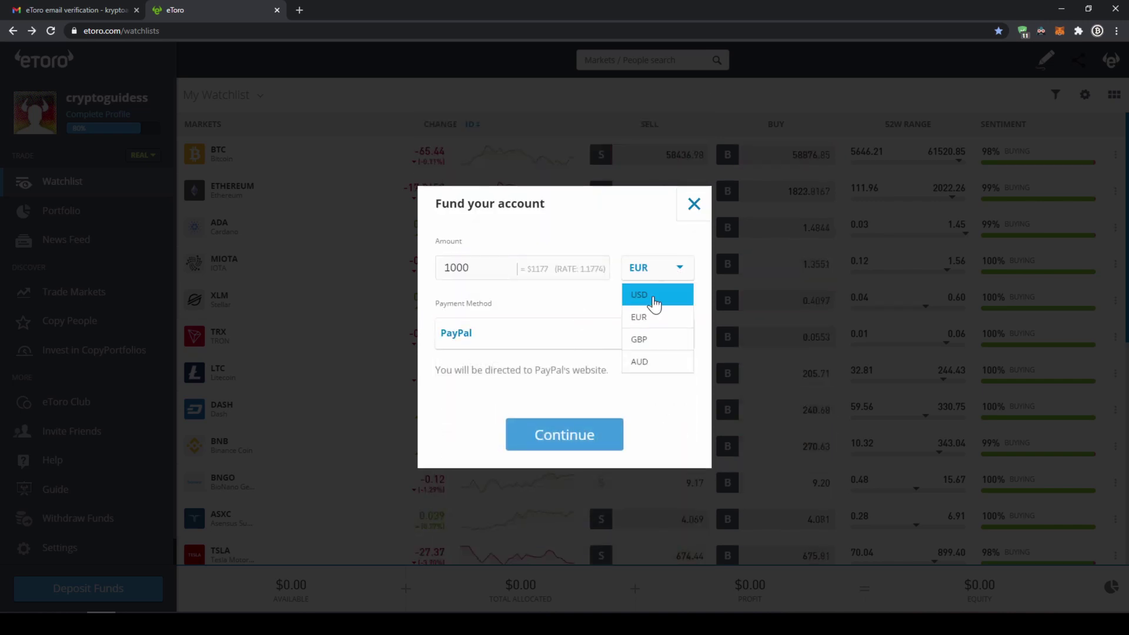
{"action": "left_click", "coordinate": [652, 298]}
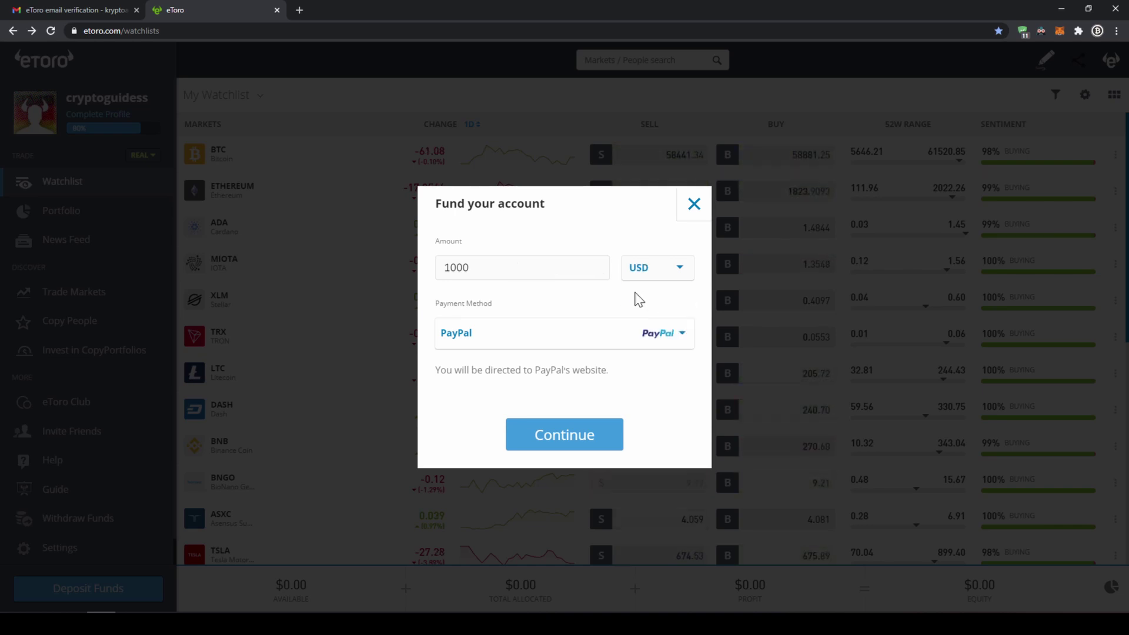
{"action": "double_click", "coordinate": [456, 267]}
{"action": "left_click", "coordinate": [507, 289]}
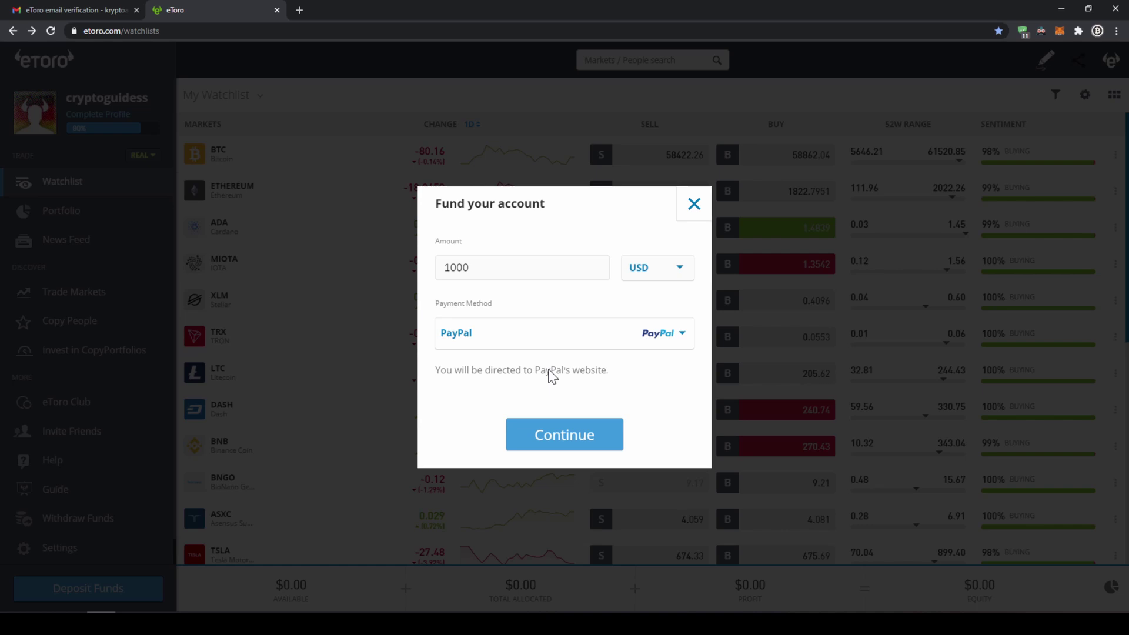
{"action": "left_click", "coordinate": [566, 442]}
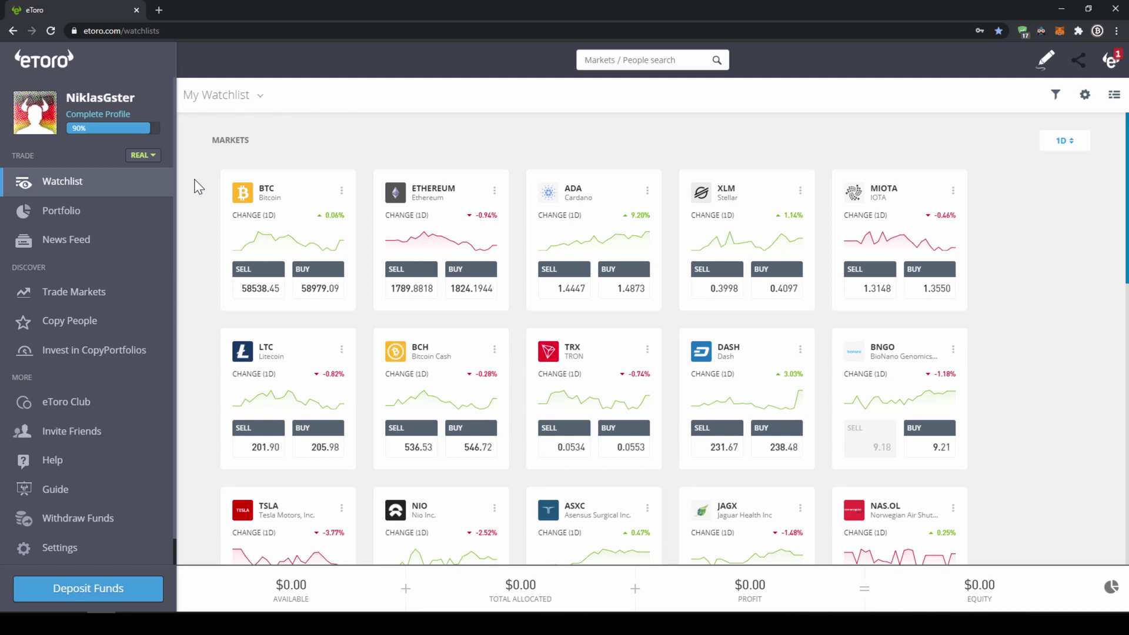
Switch the account from REAL to the Virtual Portfolio
{"action": "left_click", "coordinate": [150, 159]}
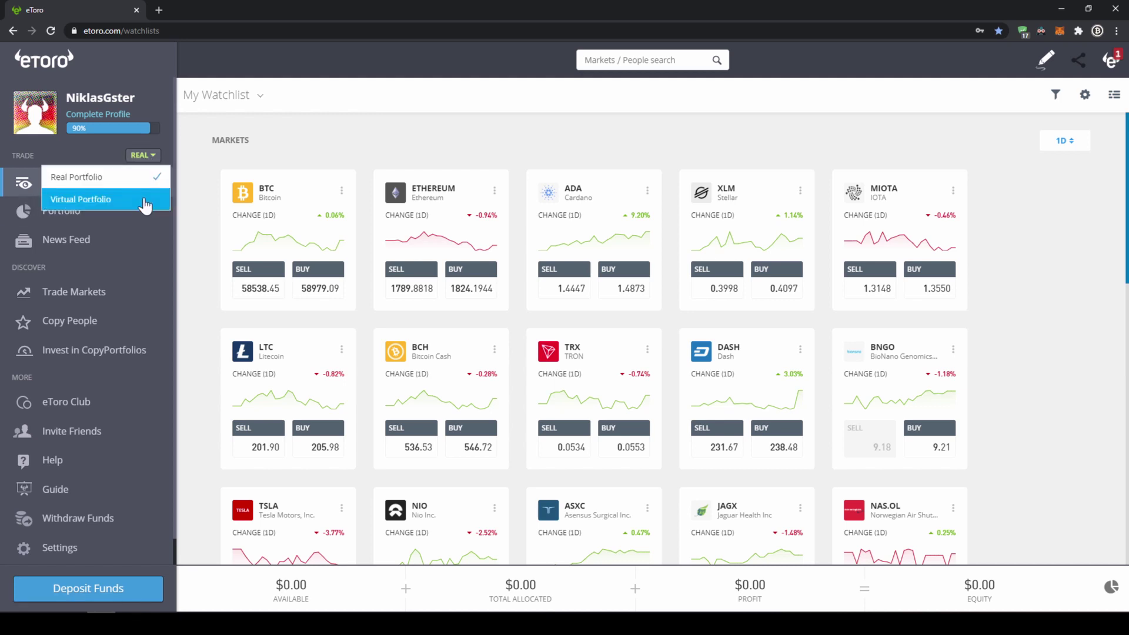
{"action": "left_click", "coordinate": [144, 201]}
{"action": "left_click", "coordinate": [581, 415]}
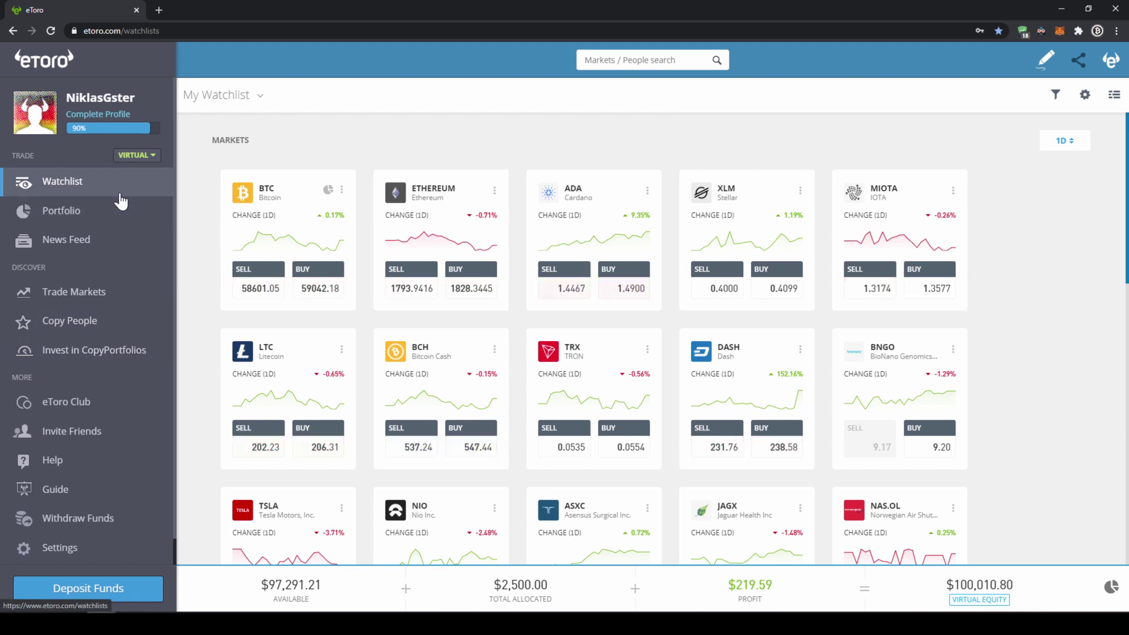
Open the Portfolio page from the left sidebar
{"action": "left_click", "coordinate": [115, 219]}
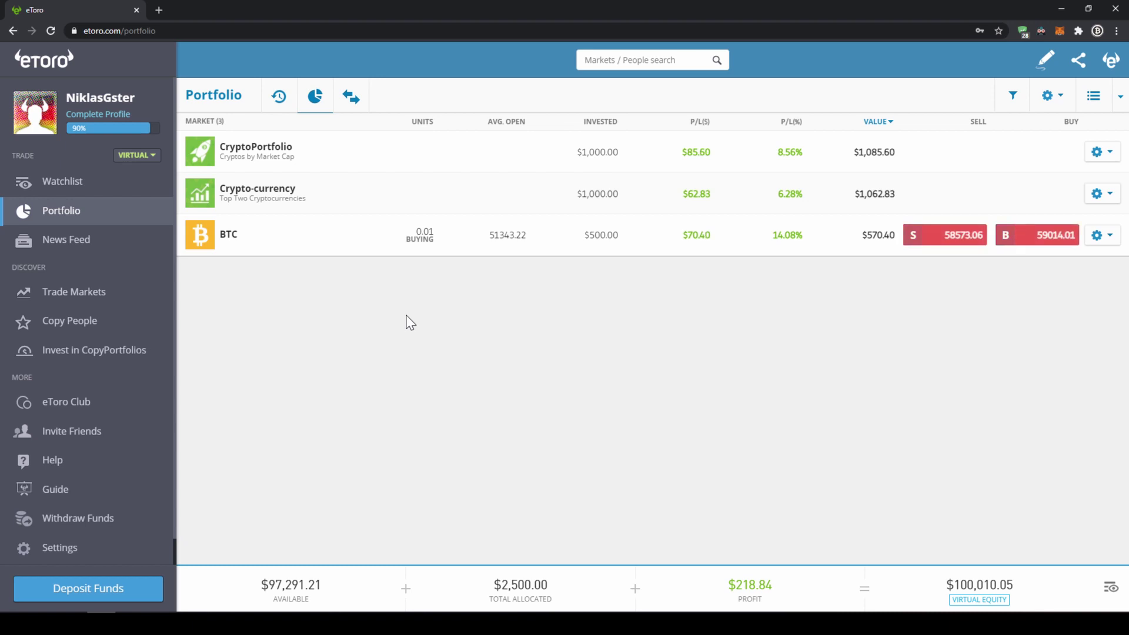
From the watchlist, search 'binance coin' and open the BNB market page
{"action": "left_click", "coordinate": [106, 189]}
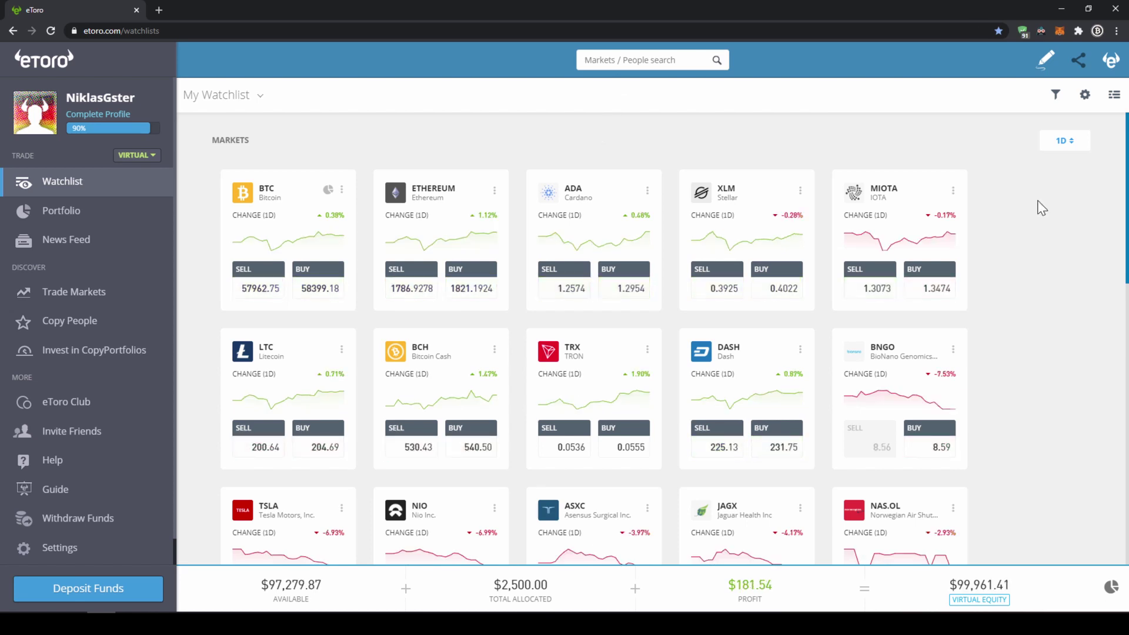
{"action": "left_click", "coordinate": [623, 59]}
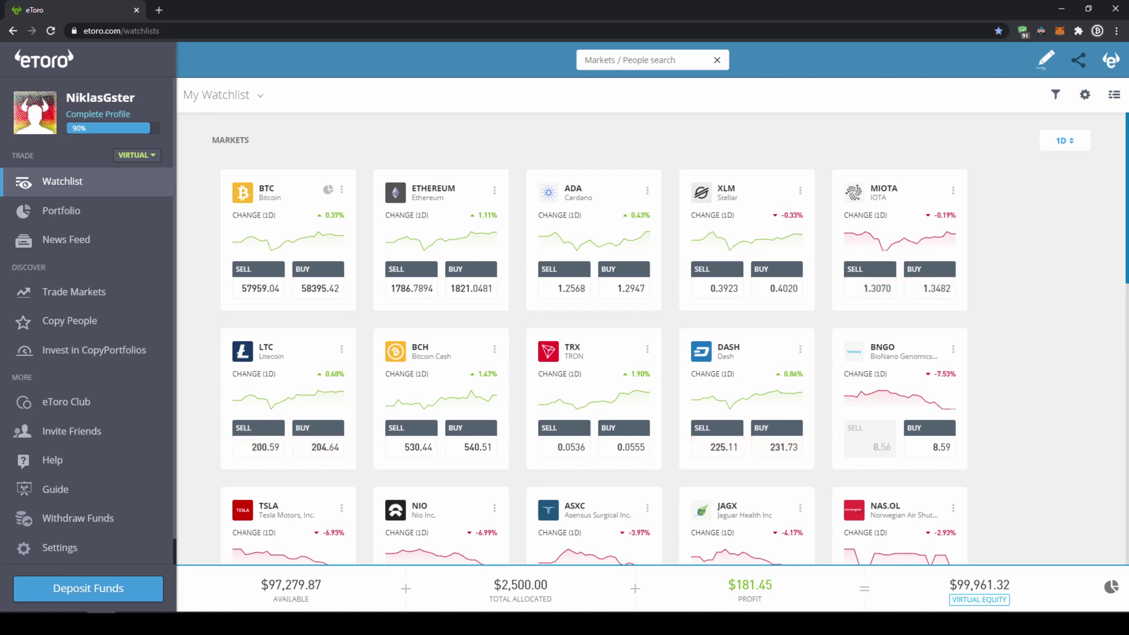
{"action": "type", "text": "binance coin"}
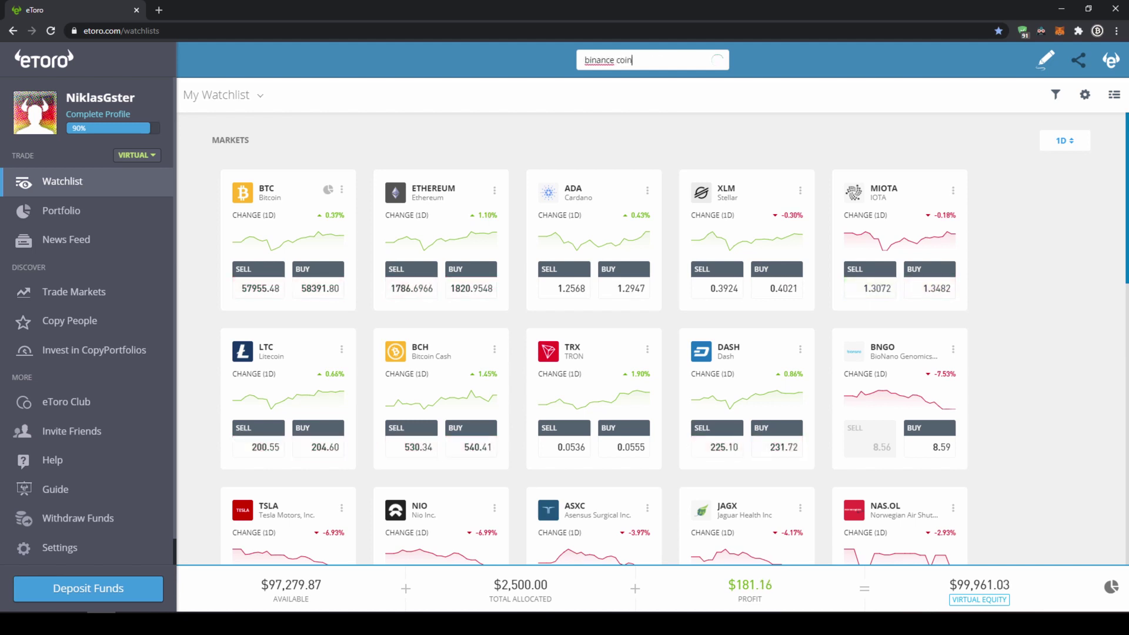
{"action": "left_click", "coordinate": [606, 114]}
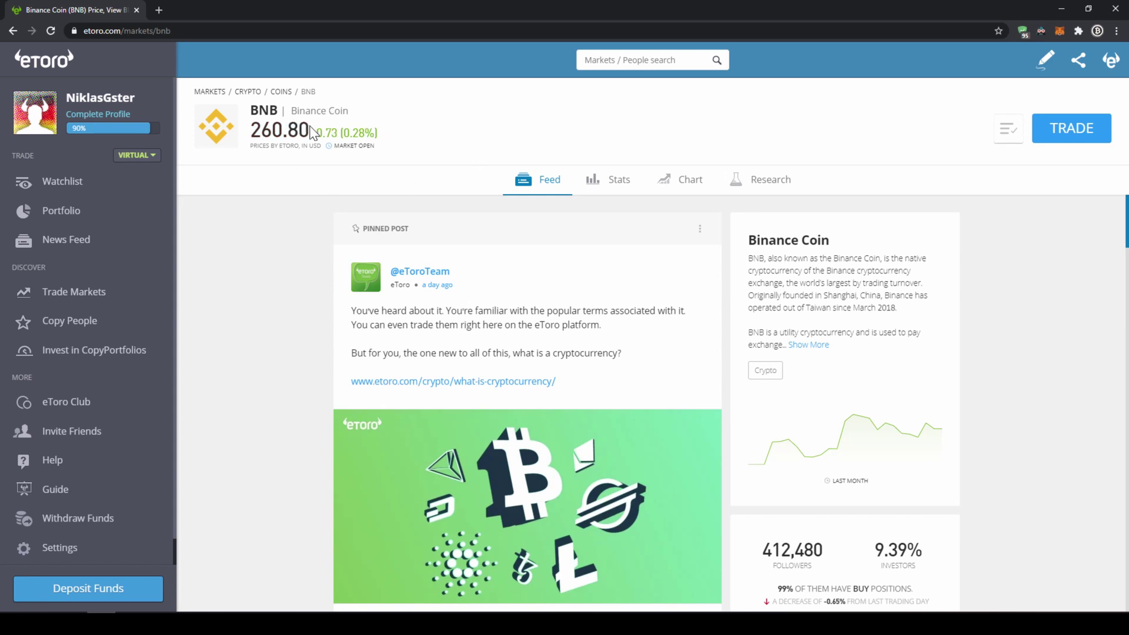
Open a $100 buy trade on BNB, replacing the default $5,000 amount
{"action": "left_click", "coordinate": [1082, 130]}
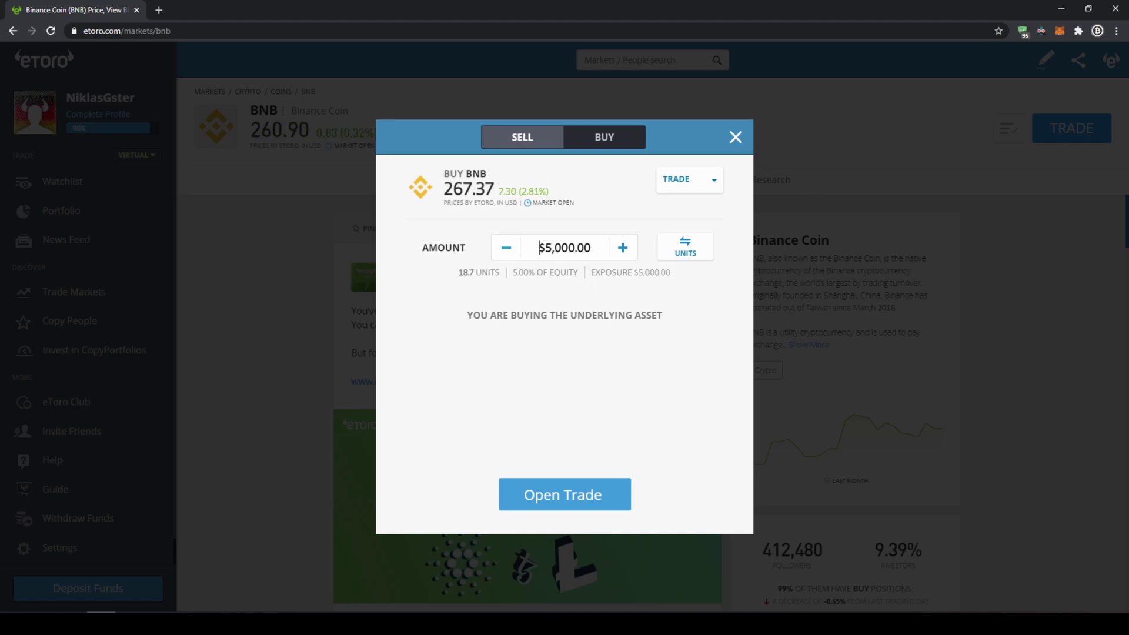
{"action": "left_click_drag", "start_coordinate": [539, 248], "coordinate": [659, 249]}
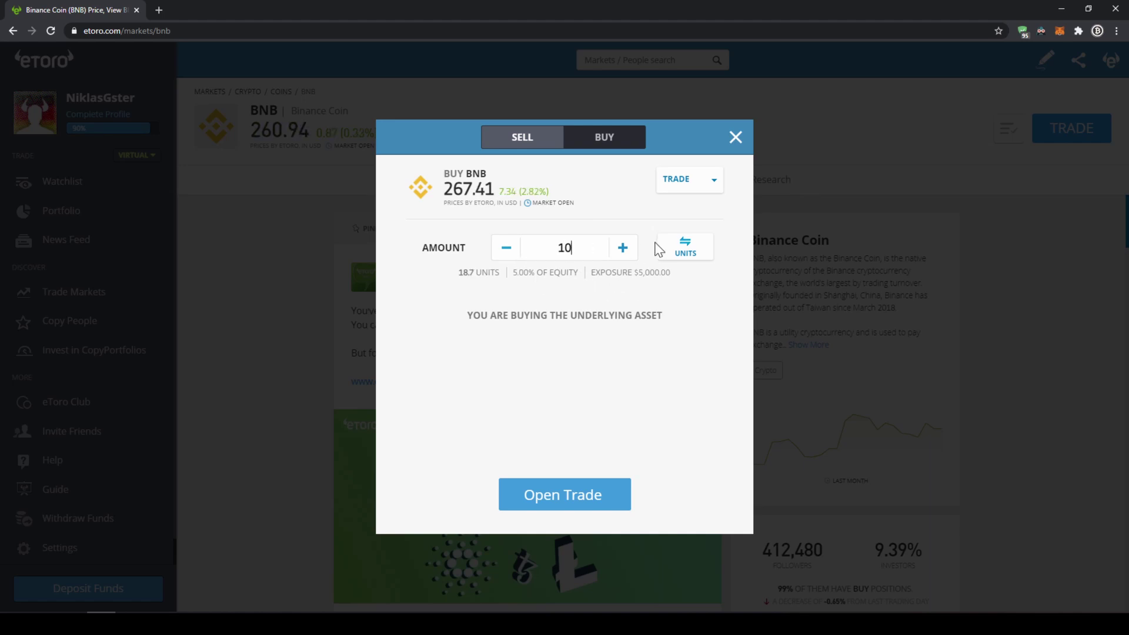
{"action": "type", "text": "100"}
{"action": "left_click", "coordinate": [646, 306]}
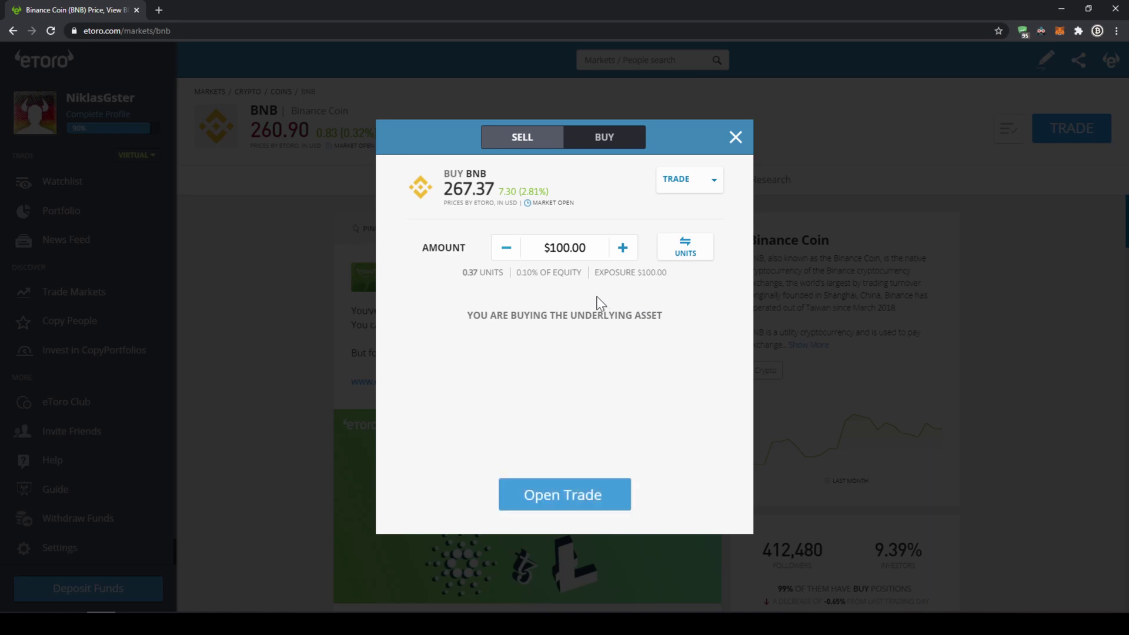
{"action": "left_click", "coordinate": [563, 499]}
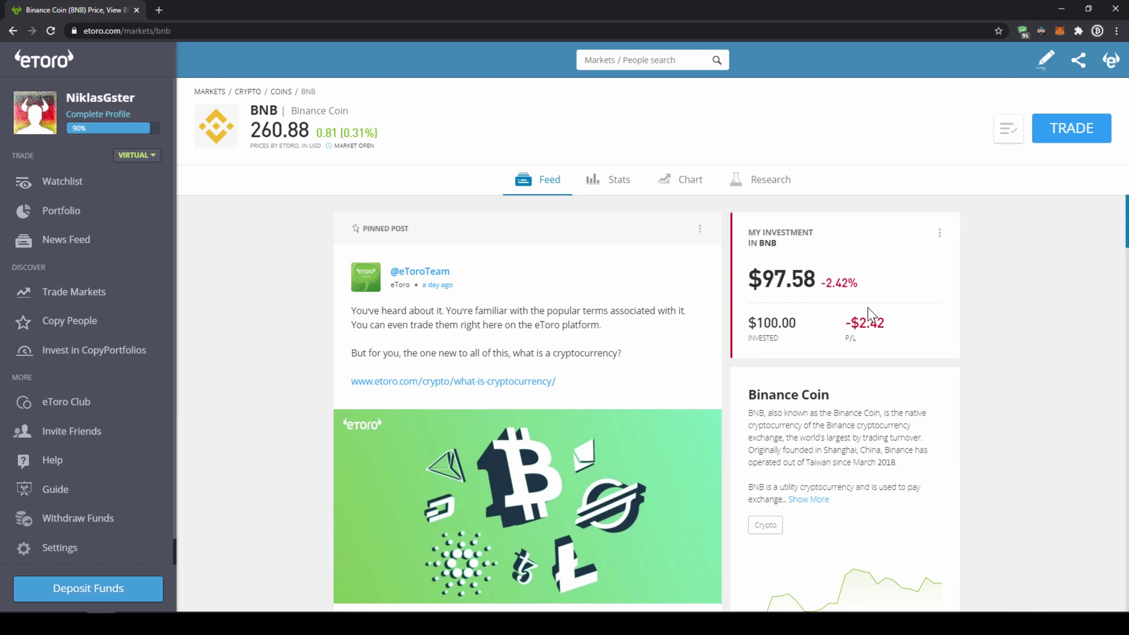
Open the Portfolio page to view the new BNB position
{"action": "left_click", "coordinate": [81, 217]}
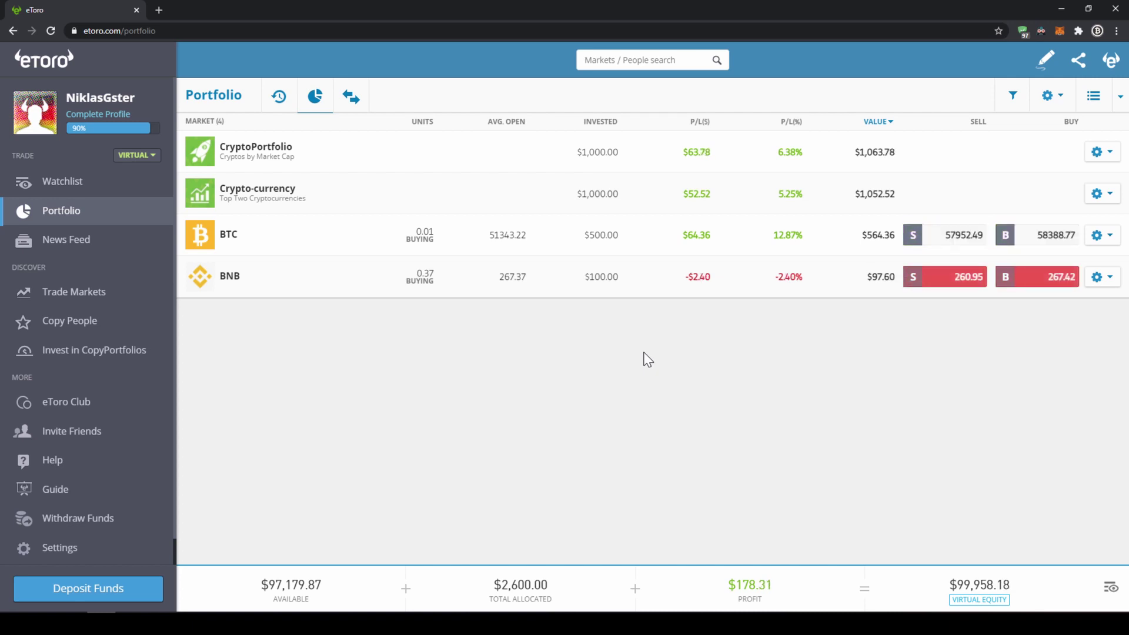
Open the BNB position details and start closing the $100 buy trade
{"action": "left_click", "coordinate": [250, 283]}
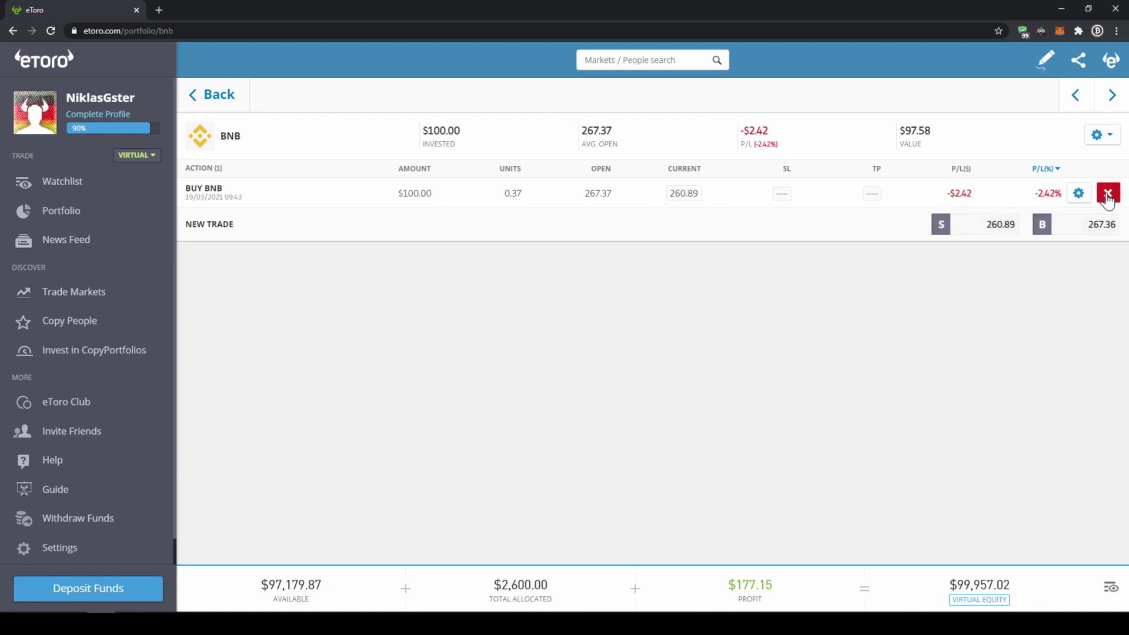
{"action": "left_click", "coordinate": [1108, 195]}
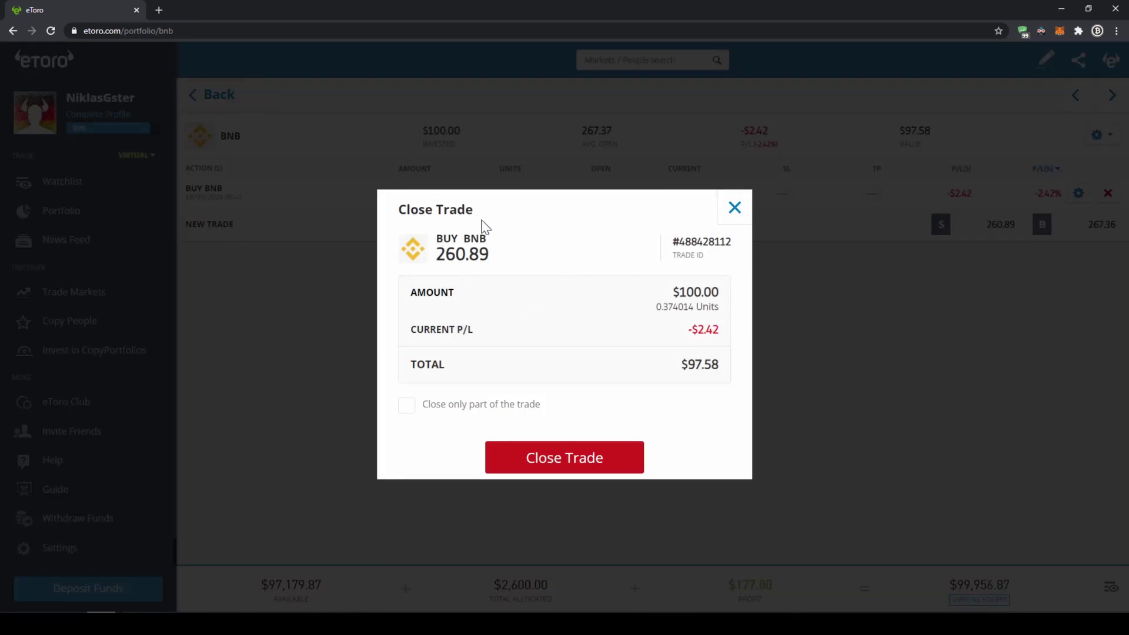
Confirm closing the $100 BNB trade so the position shows Pending Close
{"action": "left_click", "coordinate": [568, 464]}
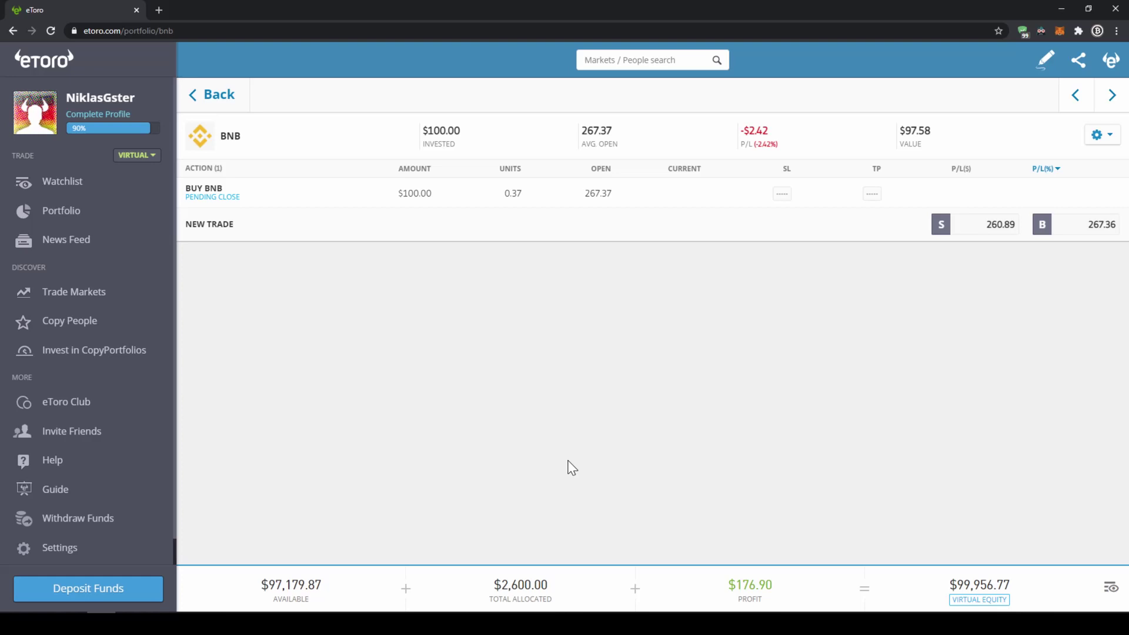